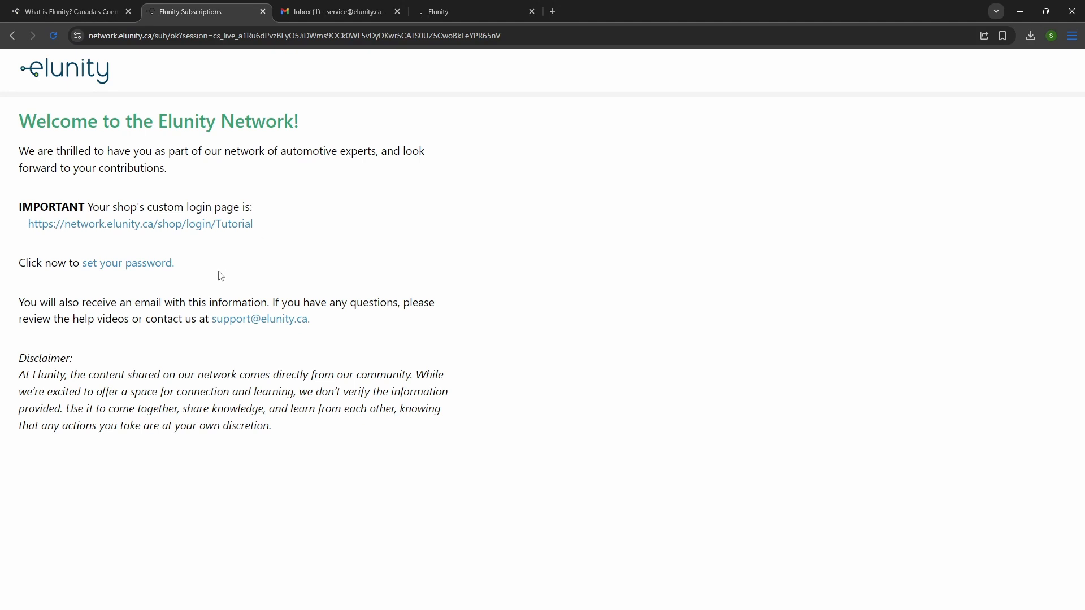
Set a new account password, confirm it, and submit the password reset.
click(150, 269)
text(•)
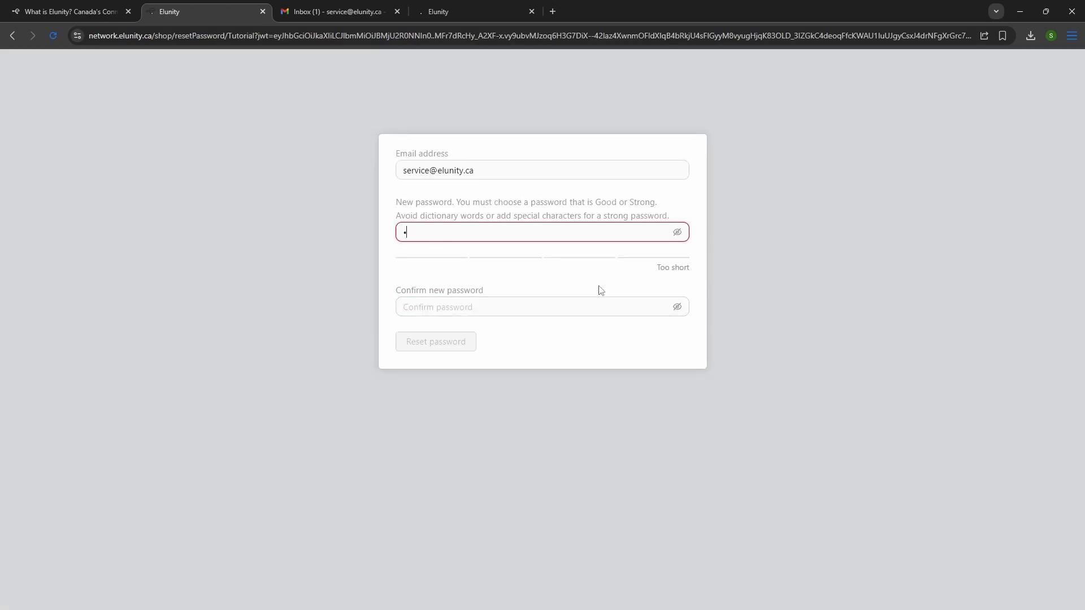
text(••••••••••)
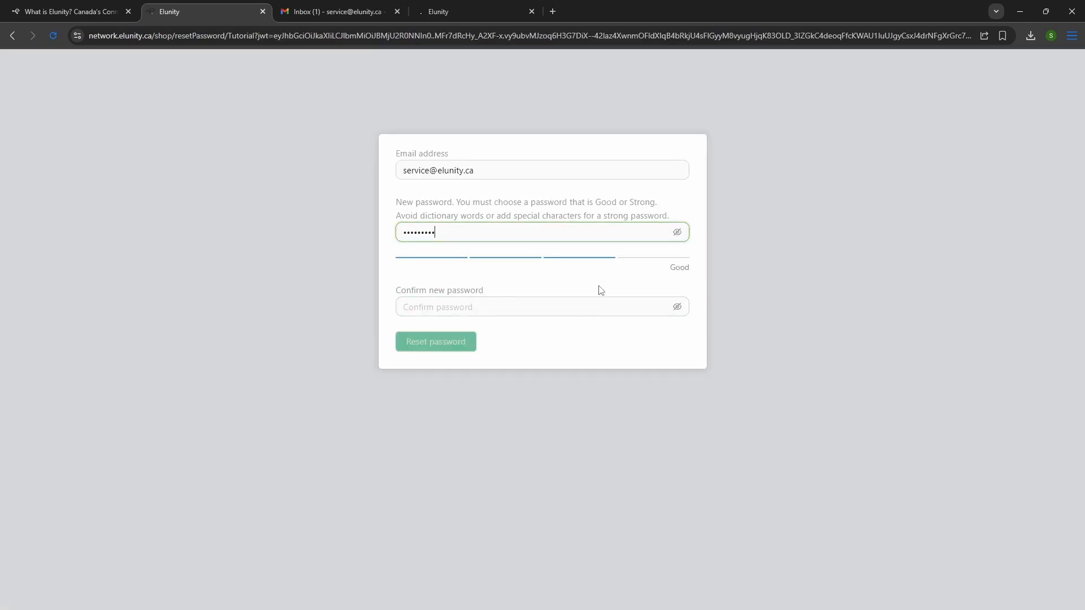
key(Tab)
text(••••••••)
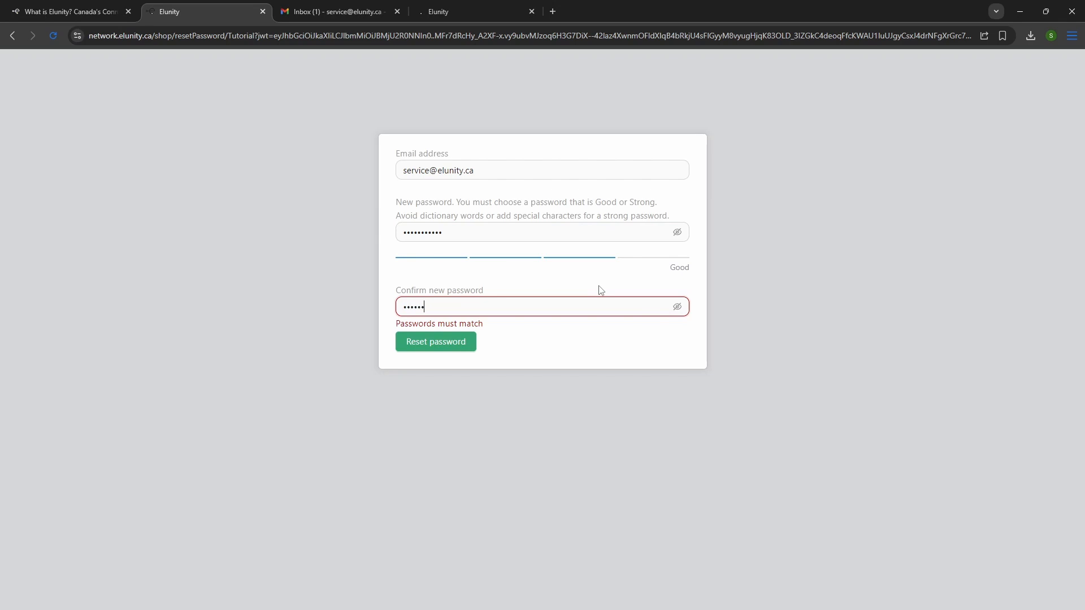
text(•••)
click(440, 341)
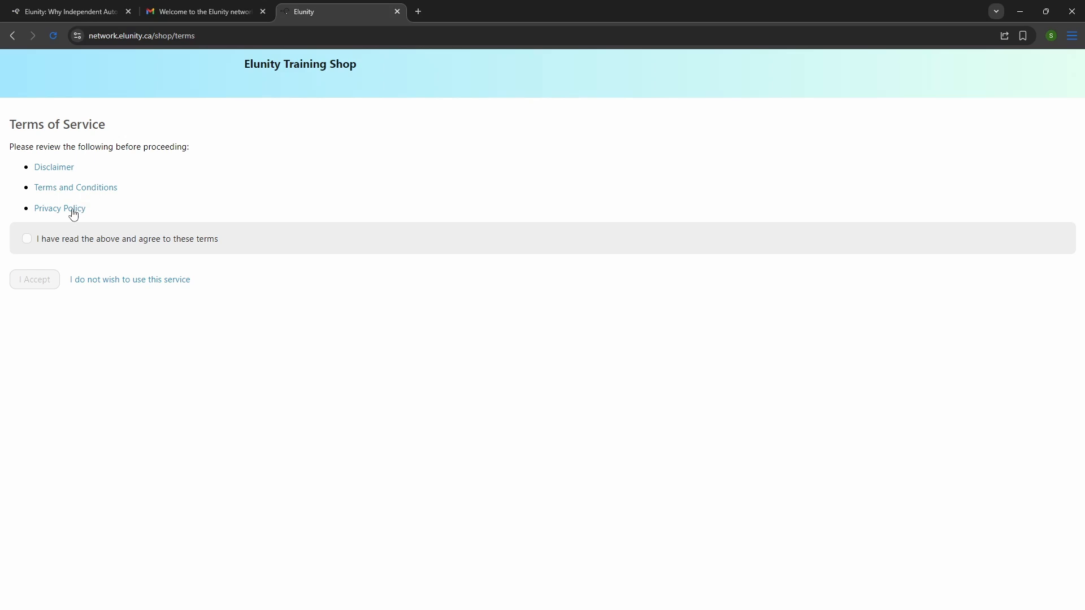
Tick the agreement checkbox and accept the Terms of Service to enter the shop.
click(27, 239)
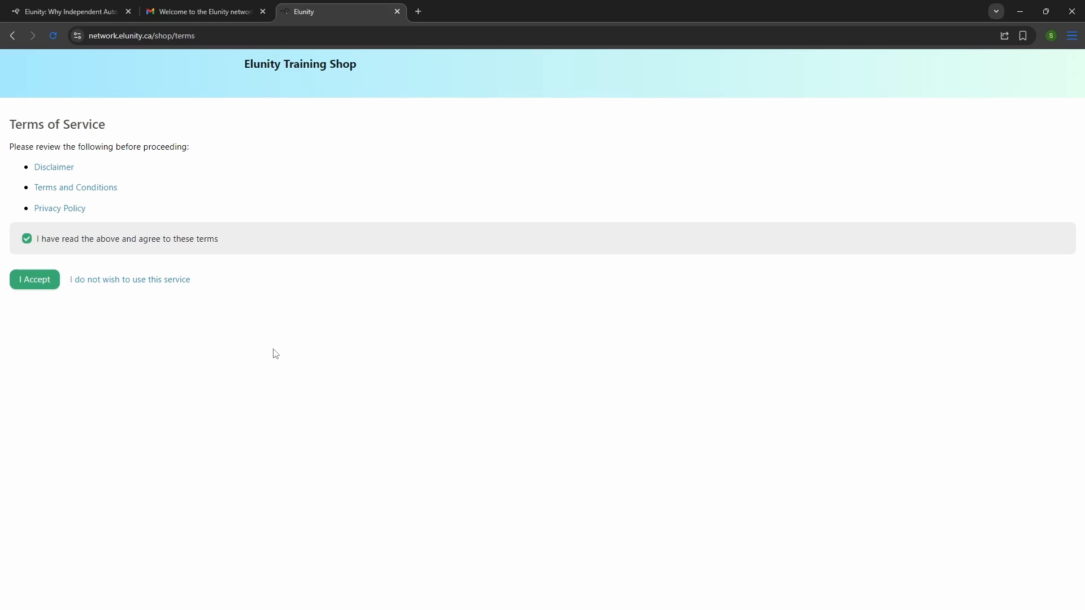
click(29, 280)
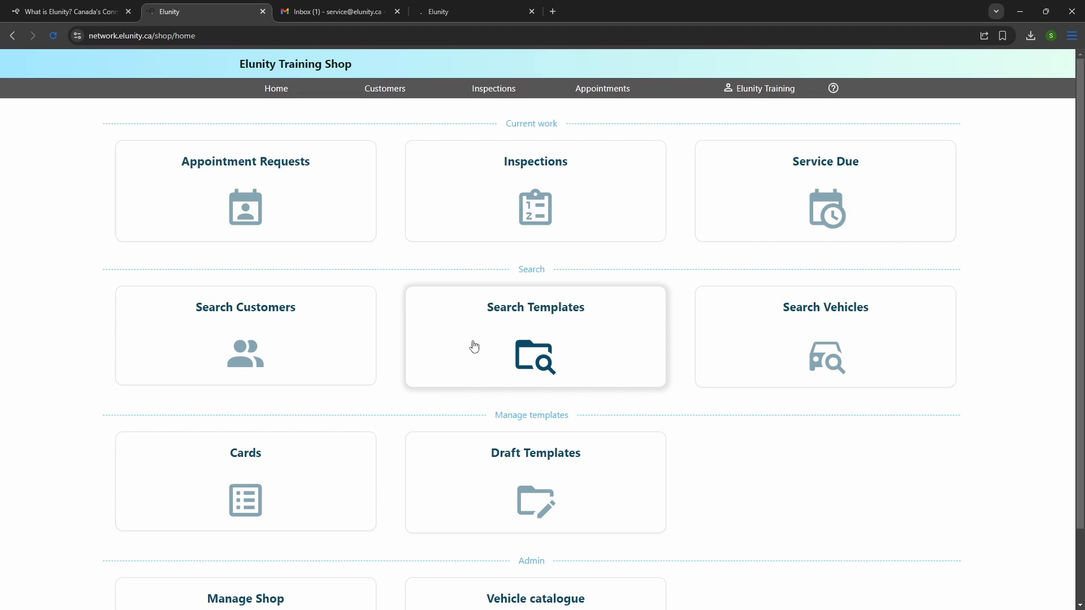
Scroll down the home dashboard to reach the Manage Shop card under Admin.
scroll(388, 335, down, 2)
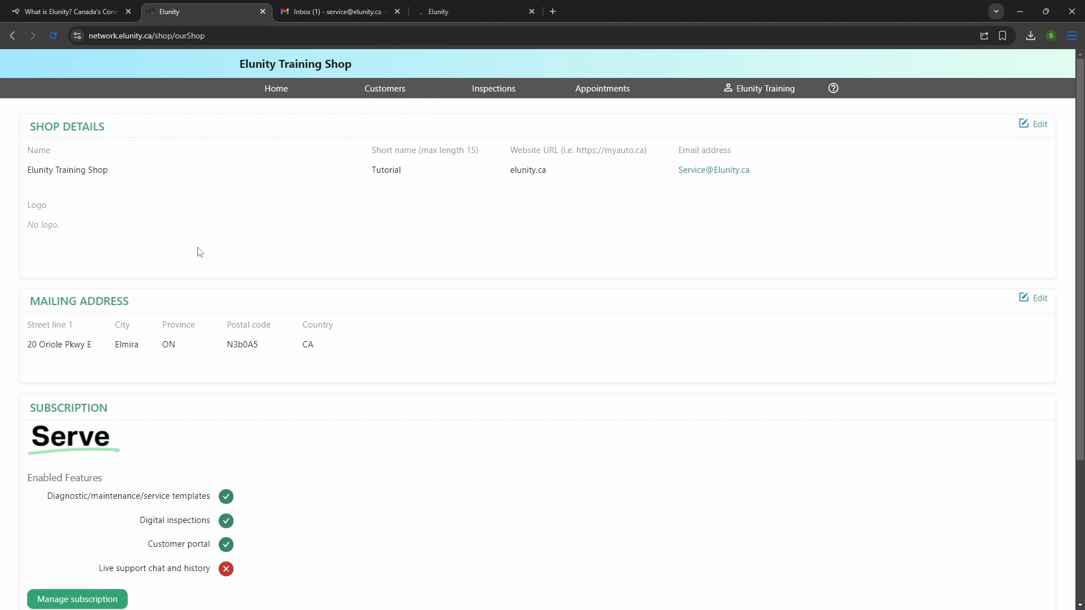
Upload the Elunity Wordmark webp file as the shop logo and save the shop details.
click(1039, 129)
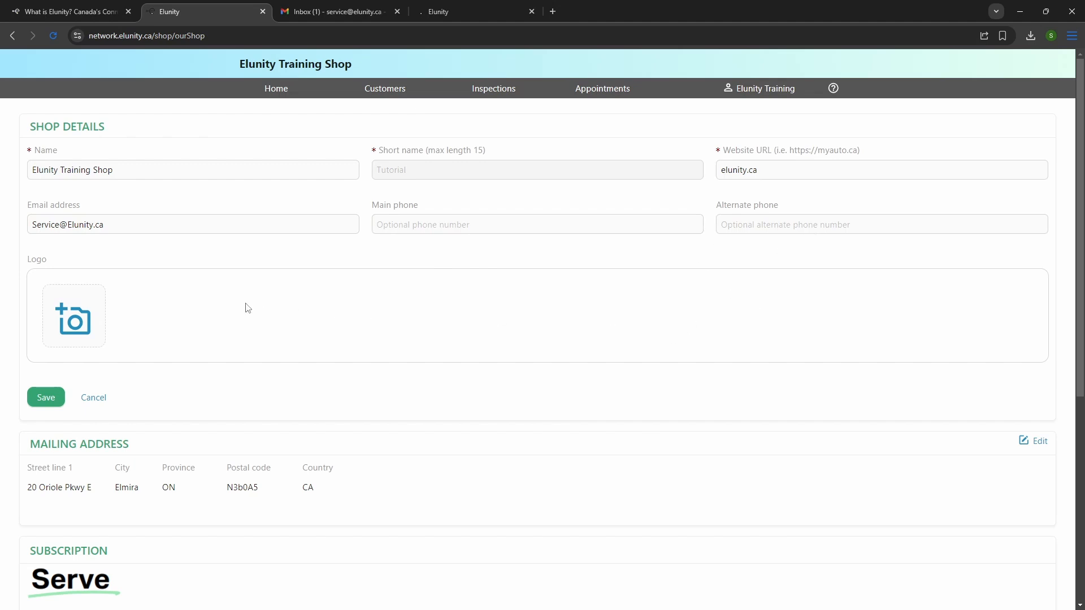
click(99, 332)
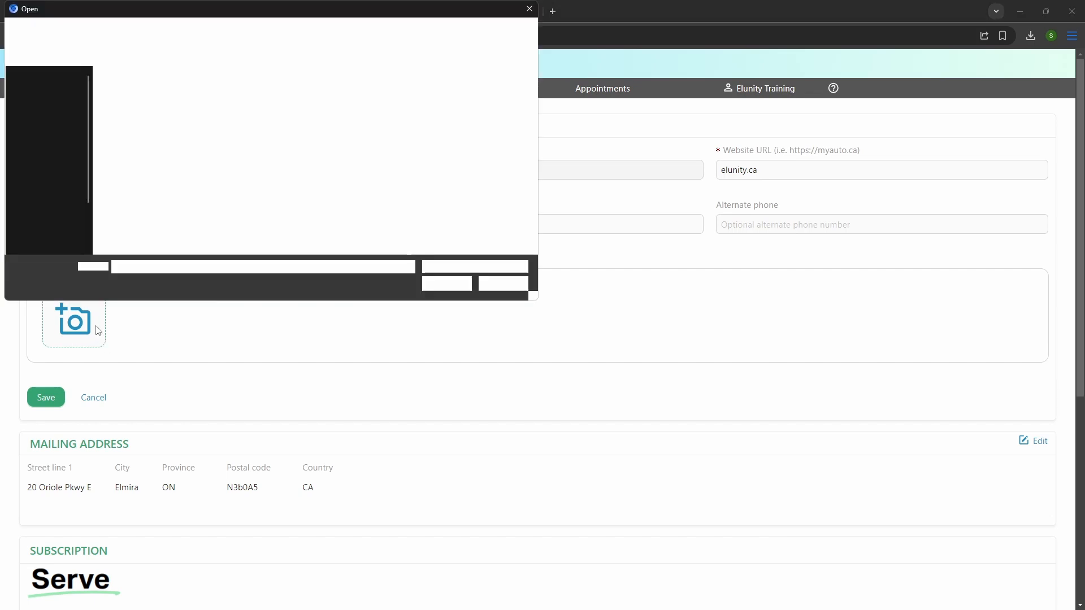
click(145, 108)
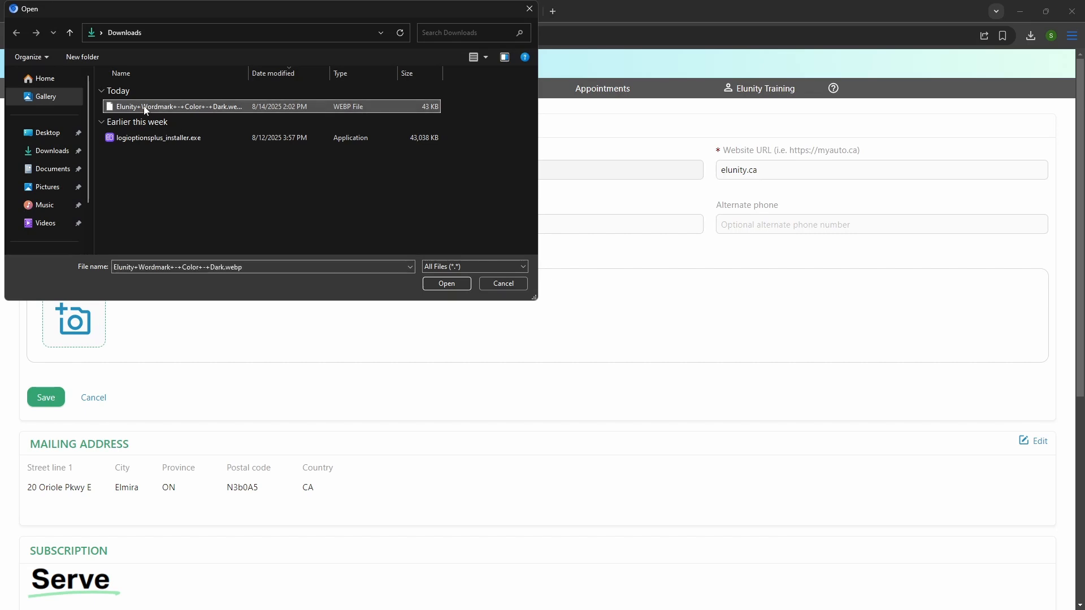
click(443, 283)
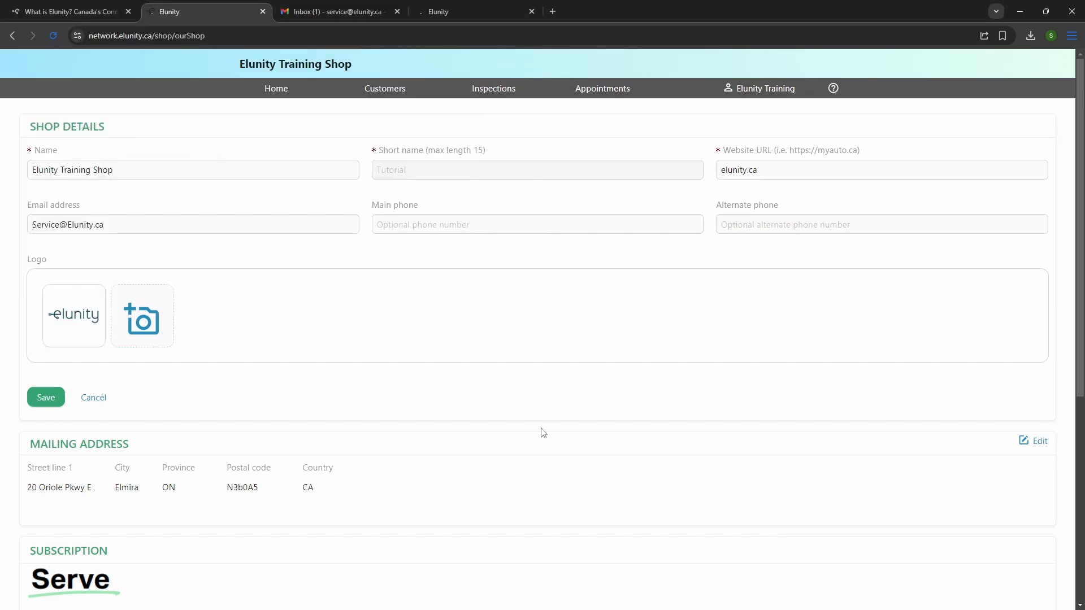
click(46, 397)
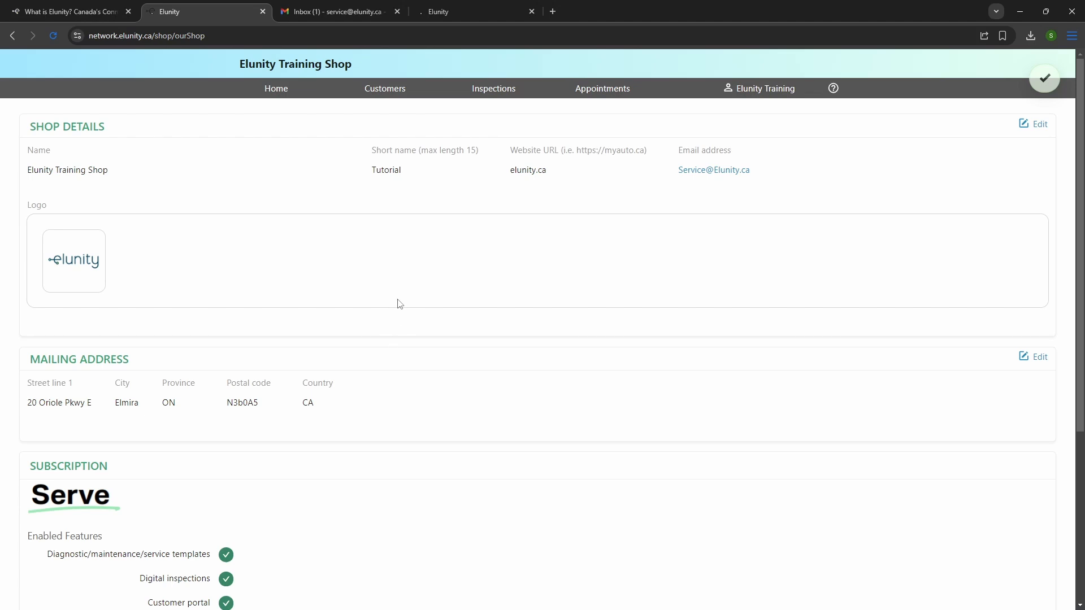
Scroll down the Manage Shop page past the subscription to the Employees table.
scroll(399, 304, down, 2)
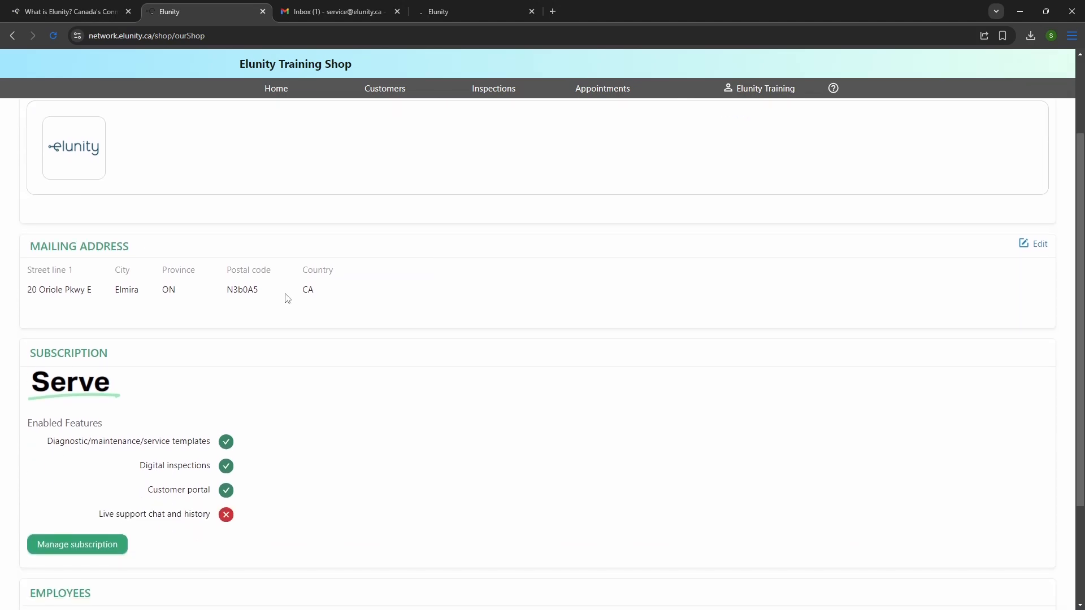
scroll(385, 300, down, 1)
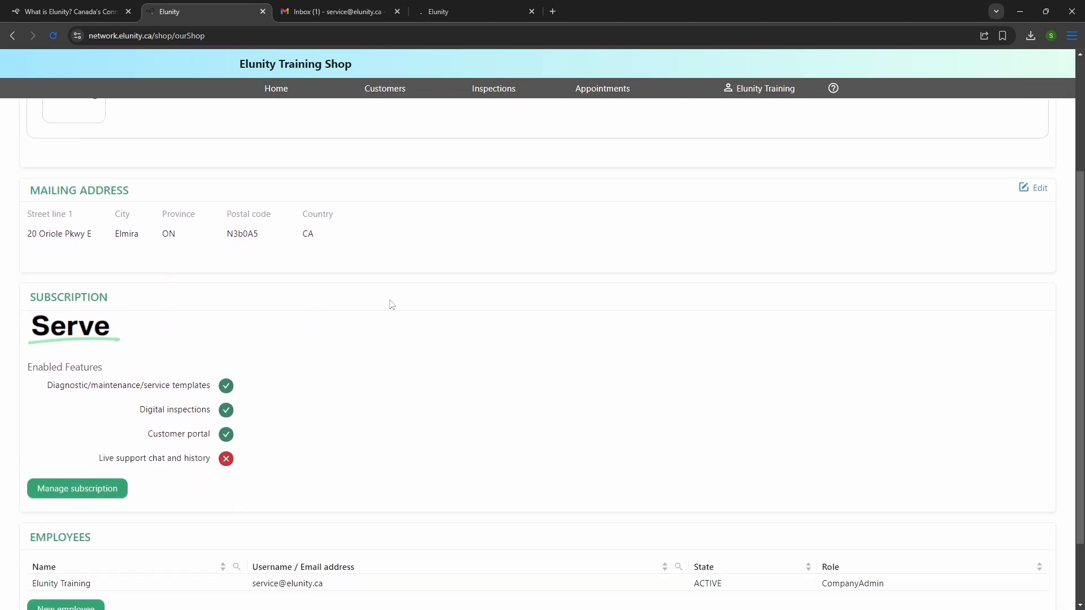
scroll(391, 306, down, 1)
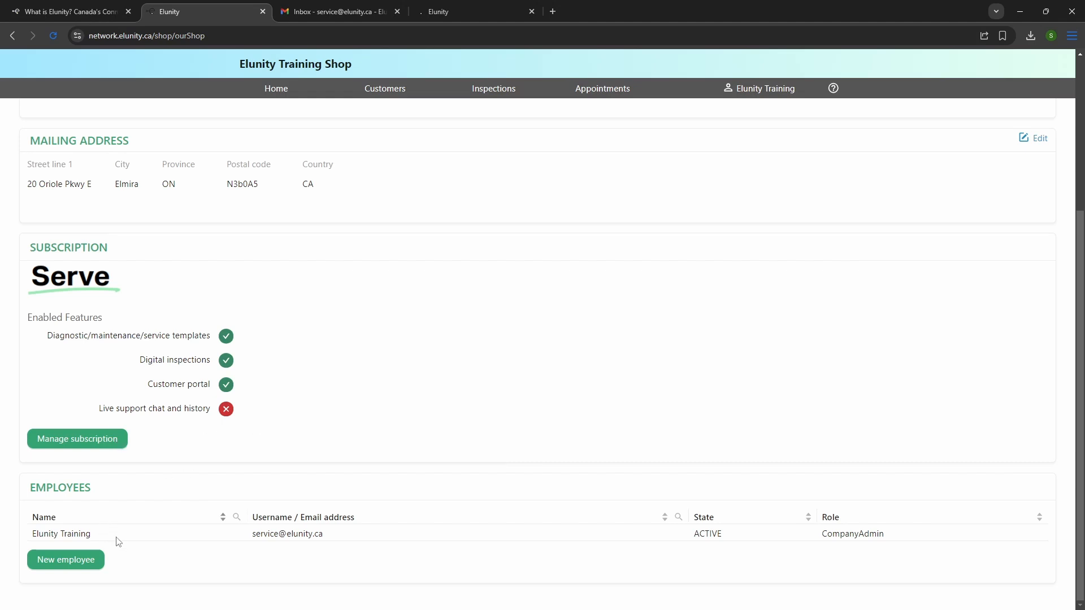
Start a new employee, entering their email address as username and their first name.
click(53, 559)
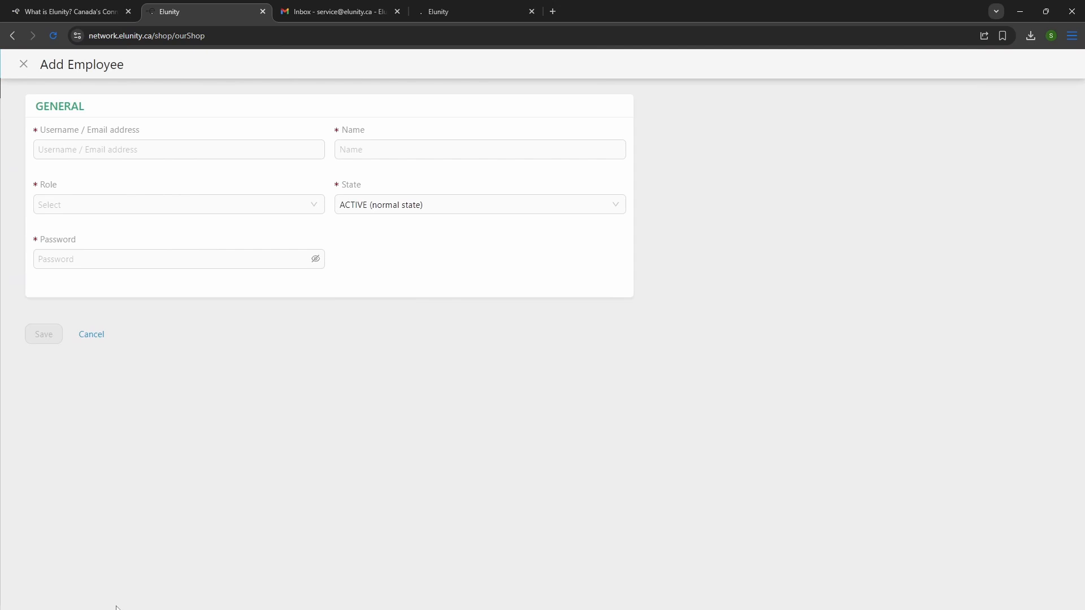
click(111, 146)
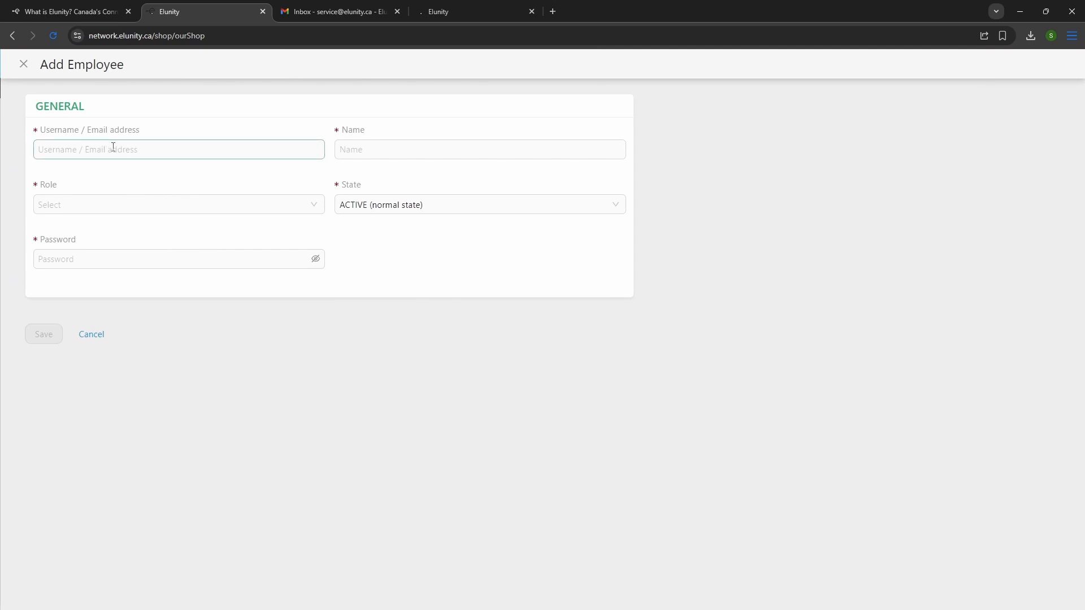
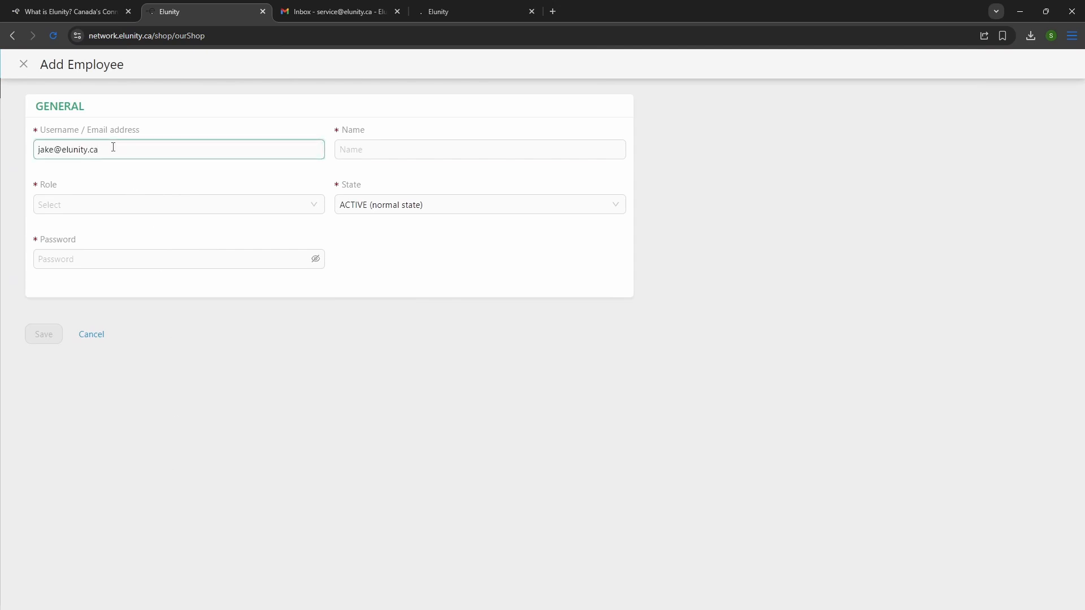
key(Tab)
text(Jake)
key(Tab)
Give the employee the Technician role and a login password, then save them.
click(320, 199)
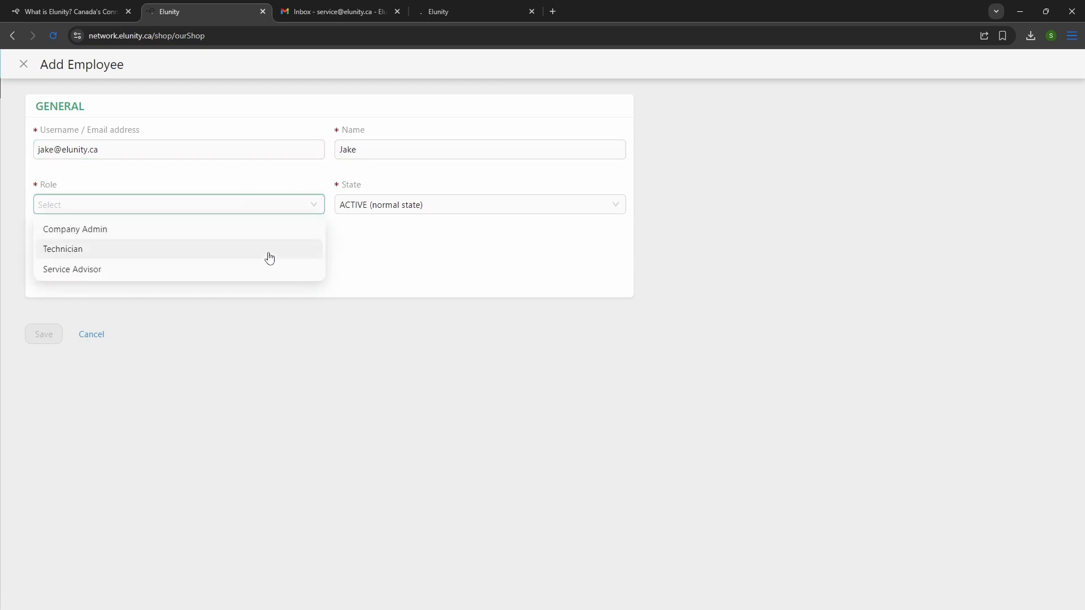
click(269, 255)
click(272, 263)
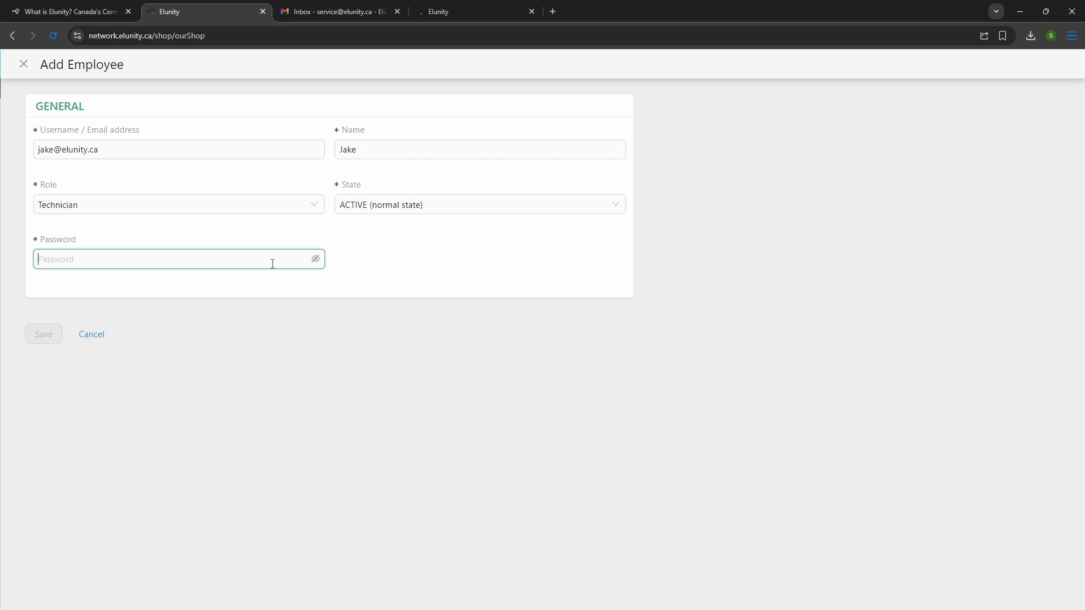
text(••••••••)
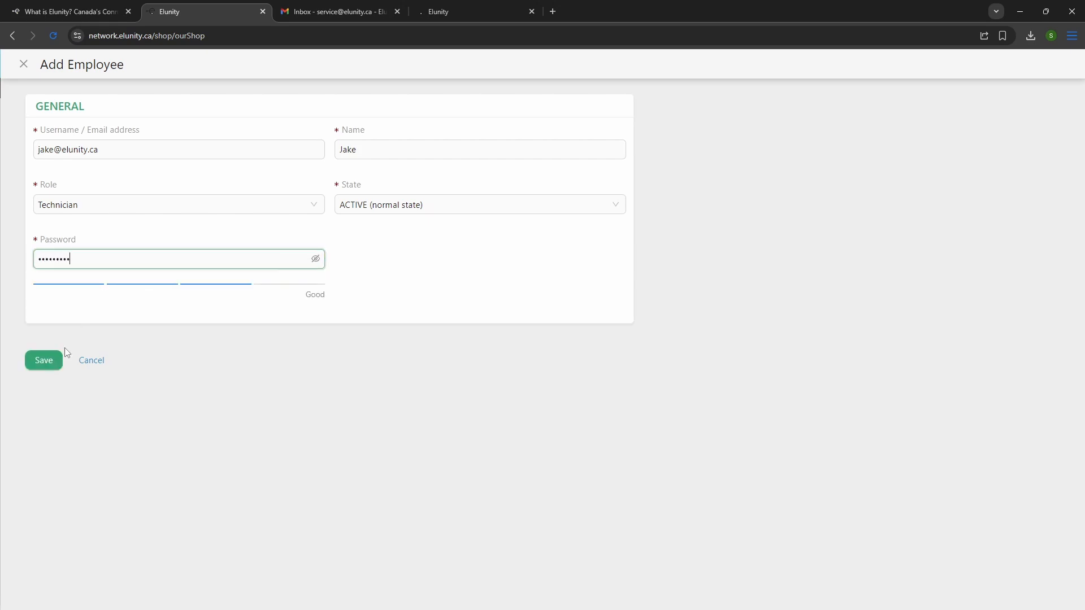
click(41, 364)
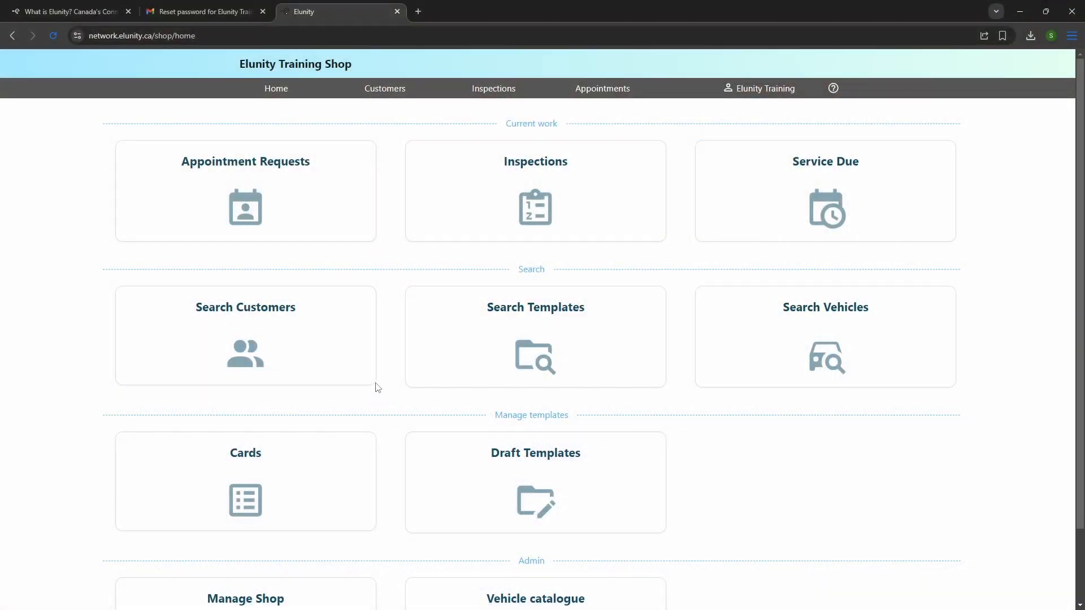
From Search Customers, start a new customer and enter their name and main phone number.
click(262, 341)
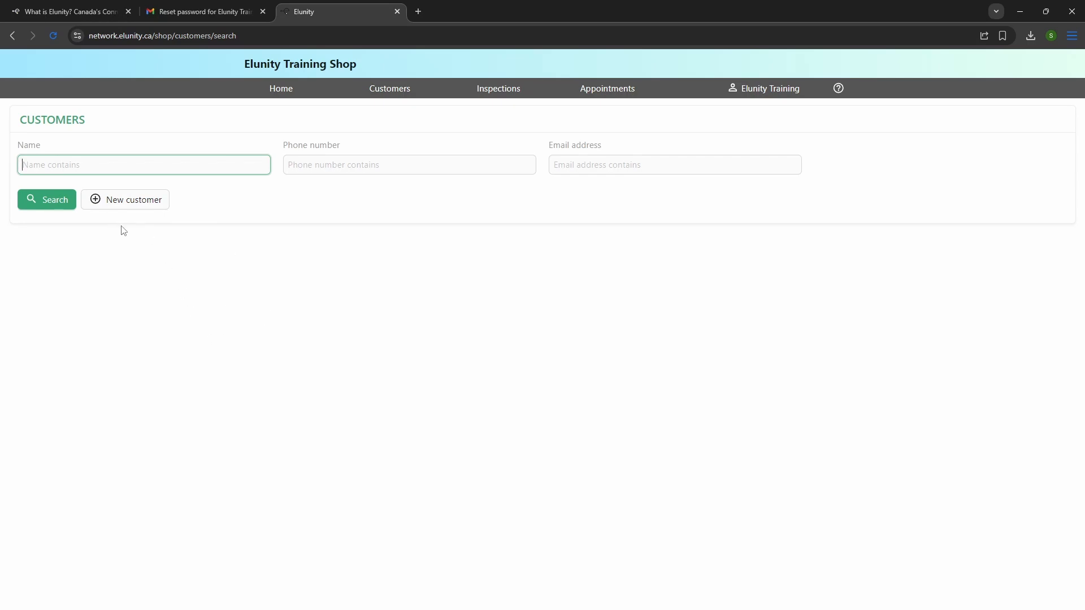
click(126, 202)
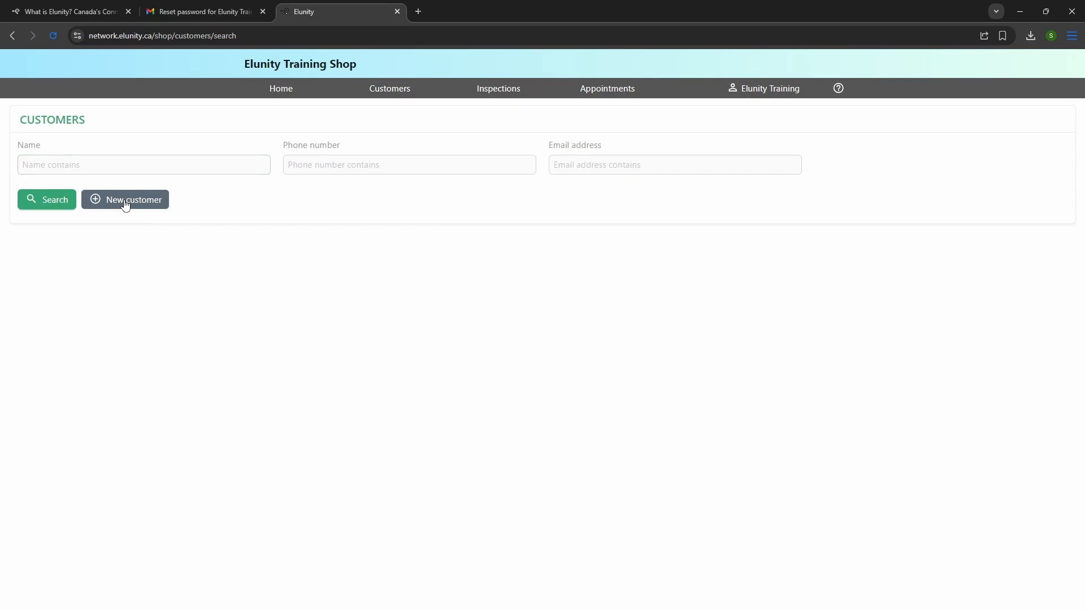
click(55, 163)
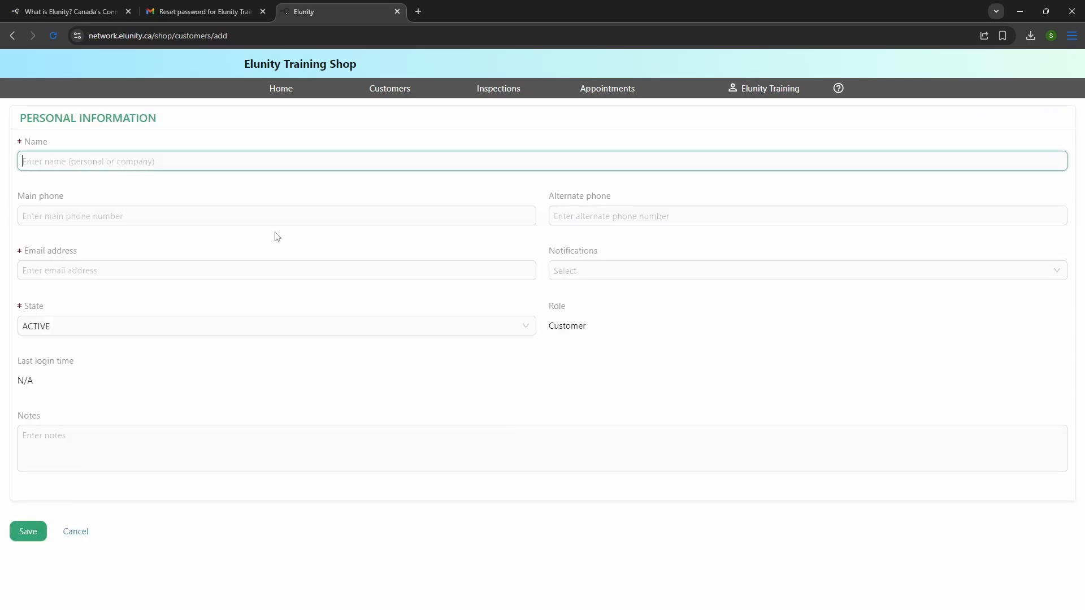
text(Jane Doe)
key(Tab)
text(123456)
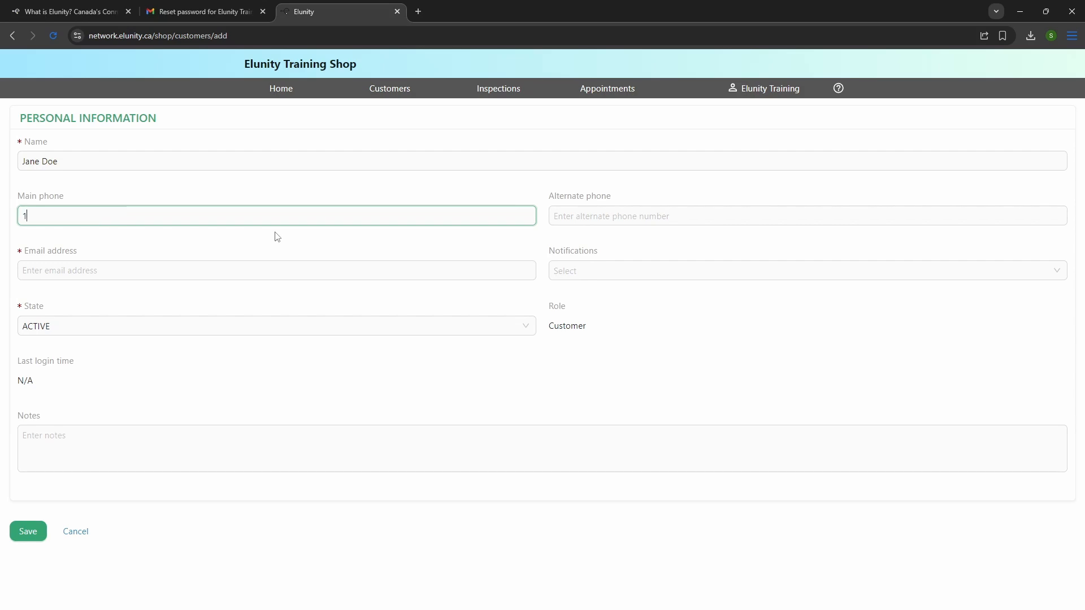
Add the customer's email address, choose Email notifications, and write a note about her dog.
click(234, 269)
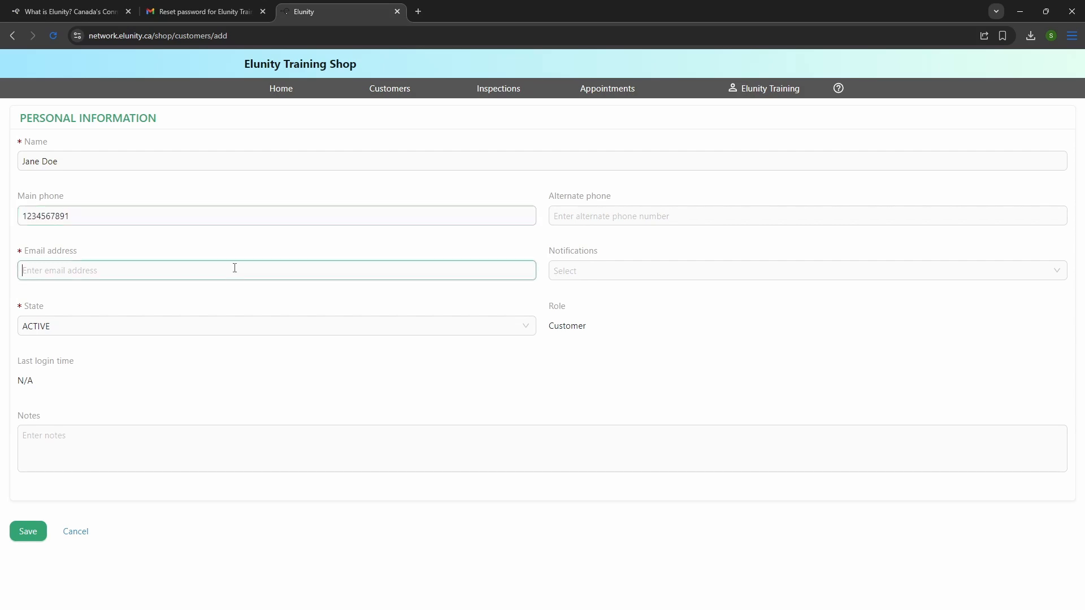
text(ja)
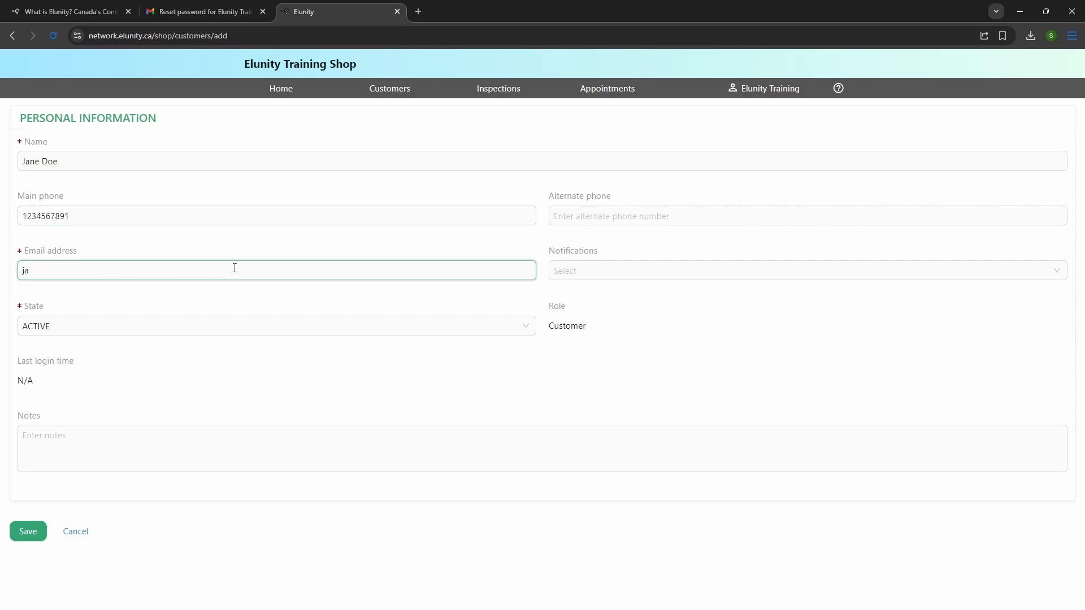
text(ne@customer.ca)
key(Tab)
click(607, 273)
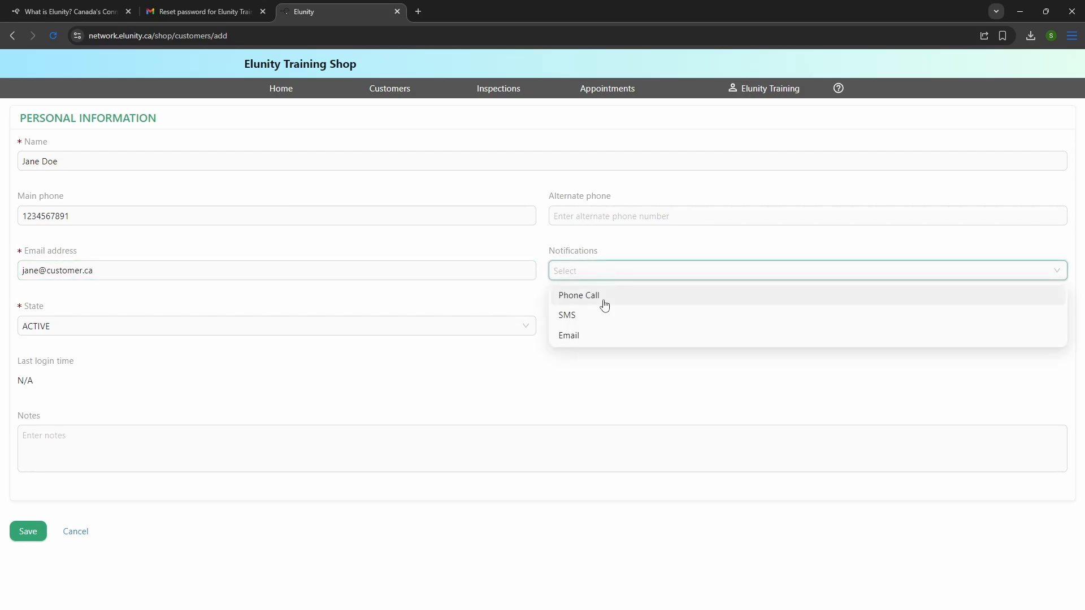
click(597, 335)
click(70, 433)
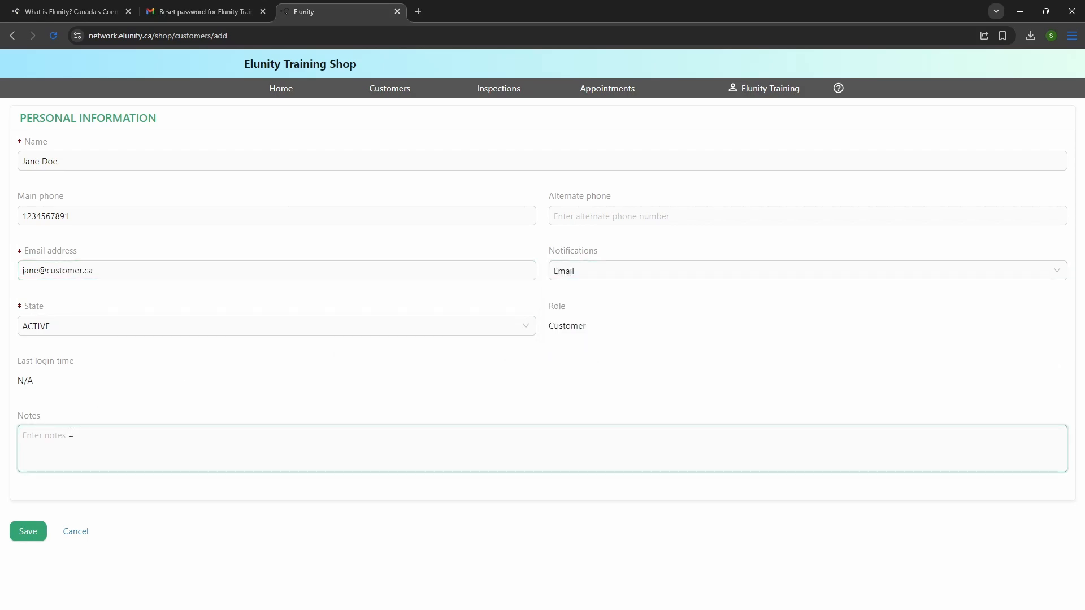
text(Jane has a dog named Ralph)
Save the customer and start a new 2021 Chevrolet Camaro vehicle for them.
click(24, 532)
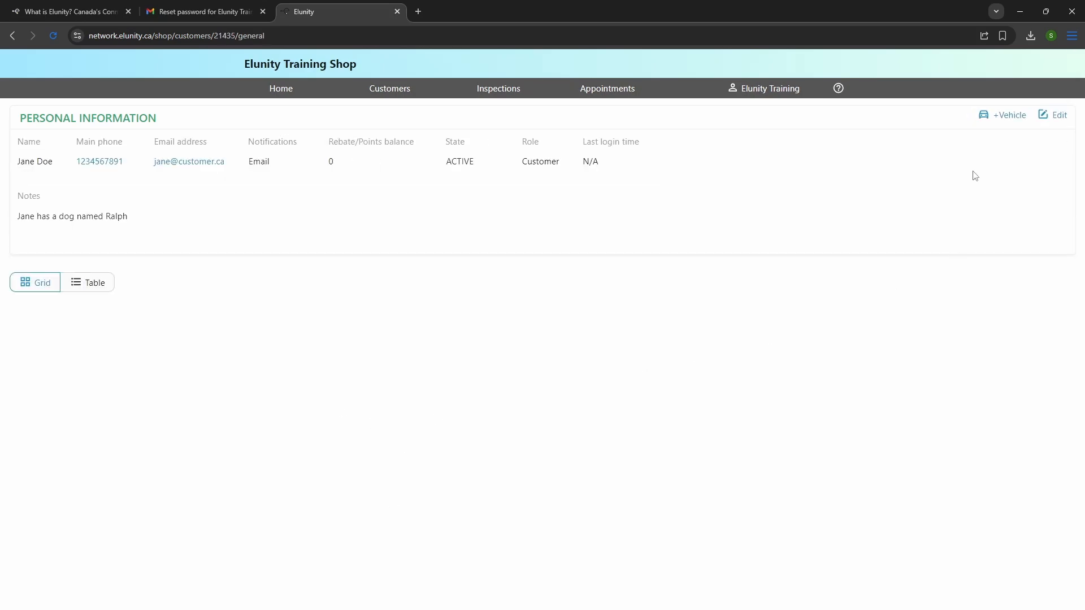
click(1013, 117)
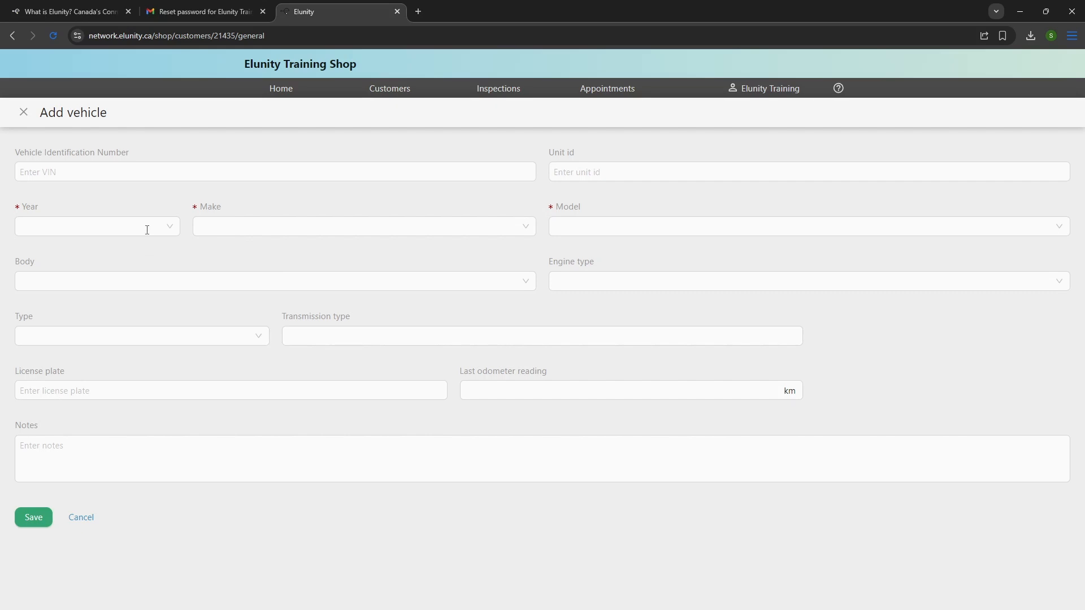
click(163, 221)
click(119, 351)
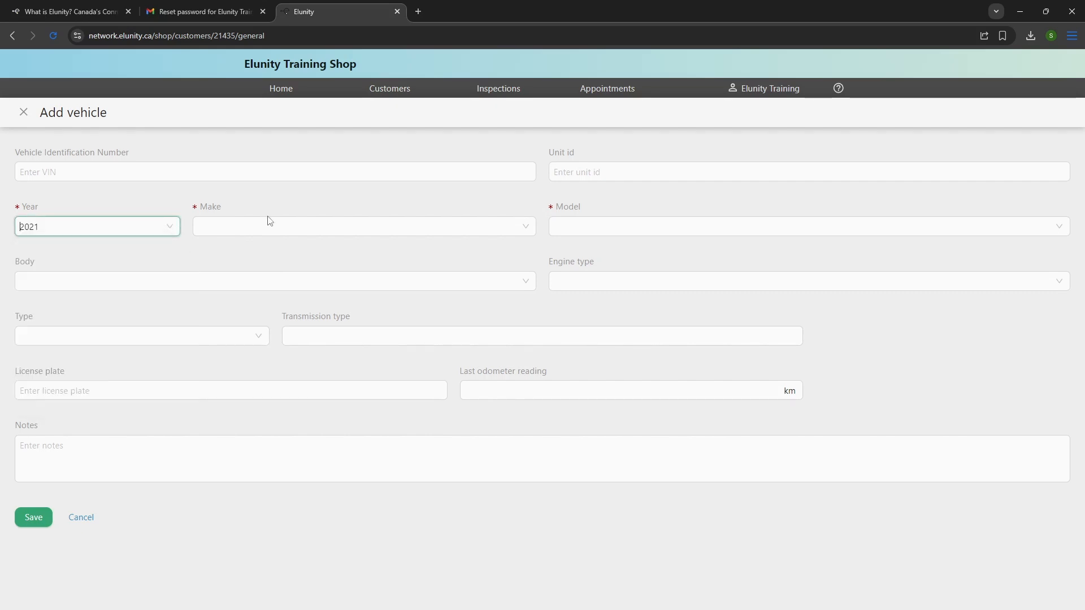
click(327, 228)
scroll(395, 303, down, 2)
click(380, 298)
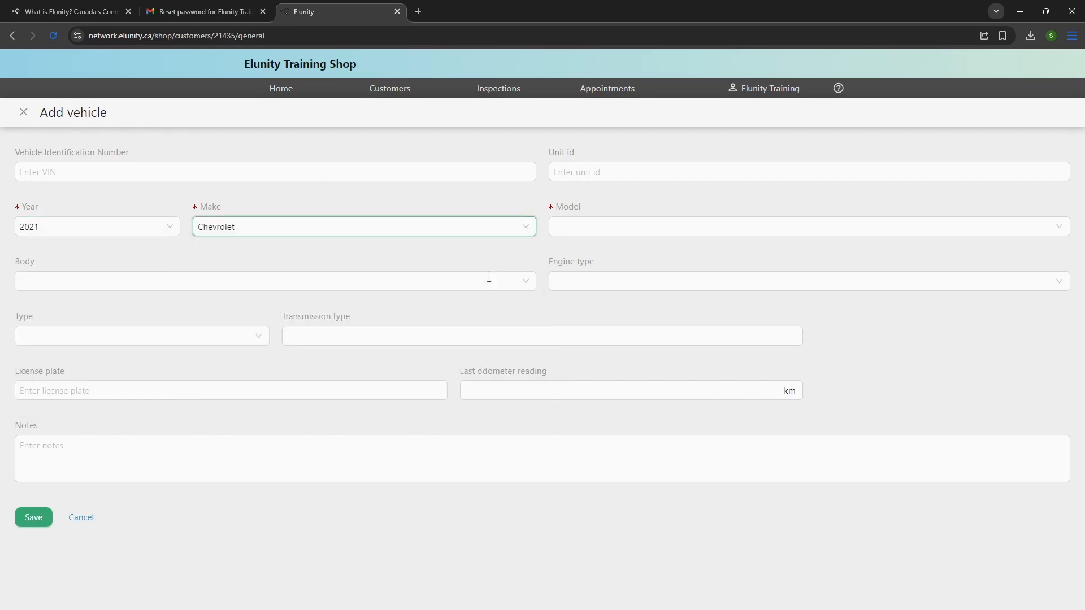
click(696, 227)
click(754, 333)
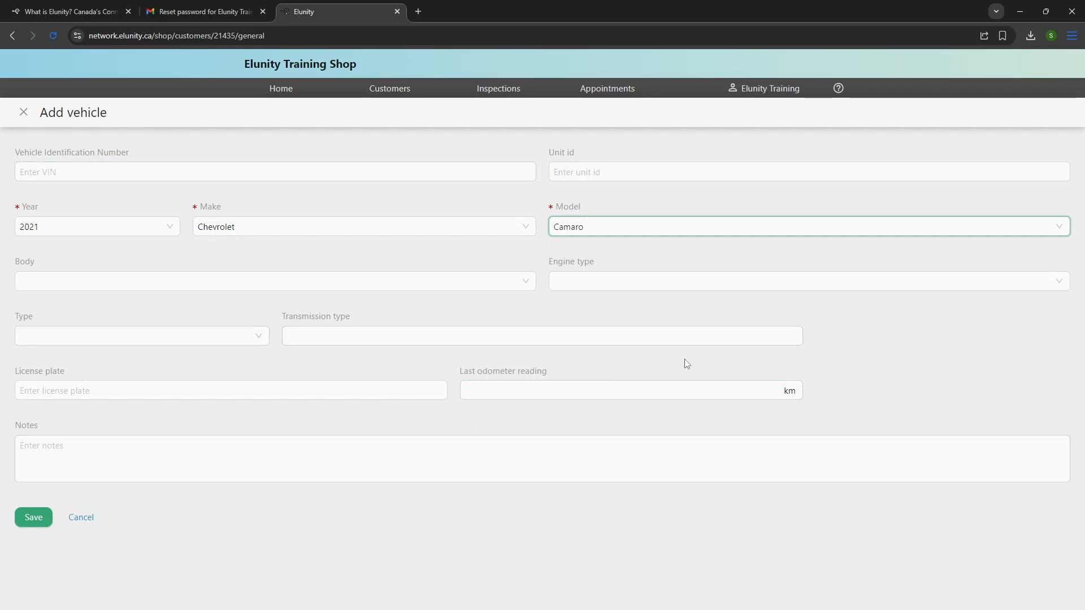
click(342, 385)
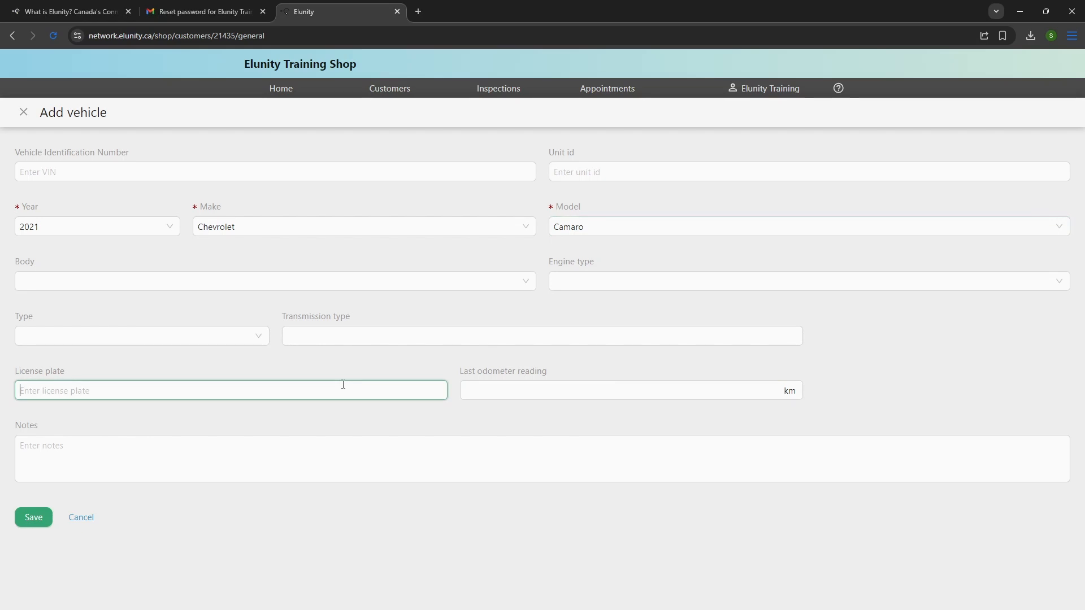
text(FAAST)
key(Tab)
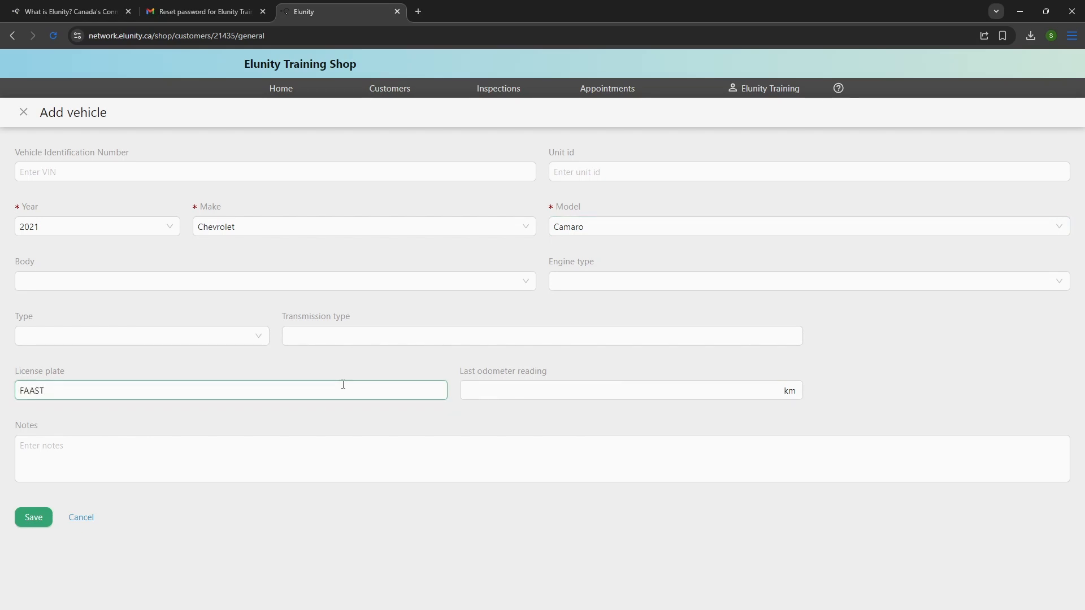
text(299121)
click(32, 520)
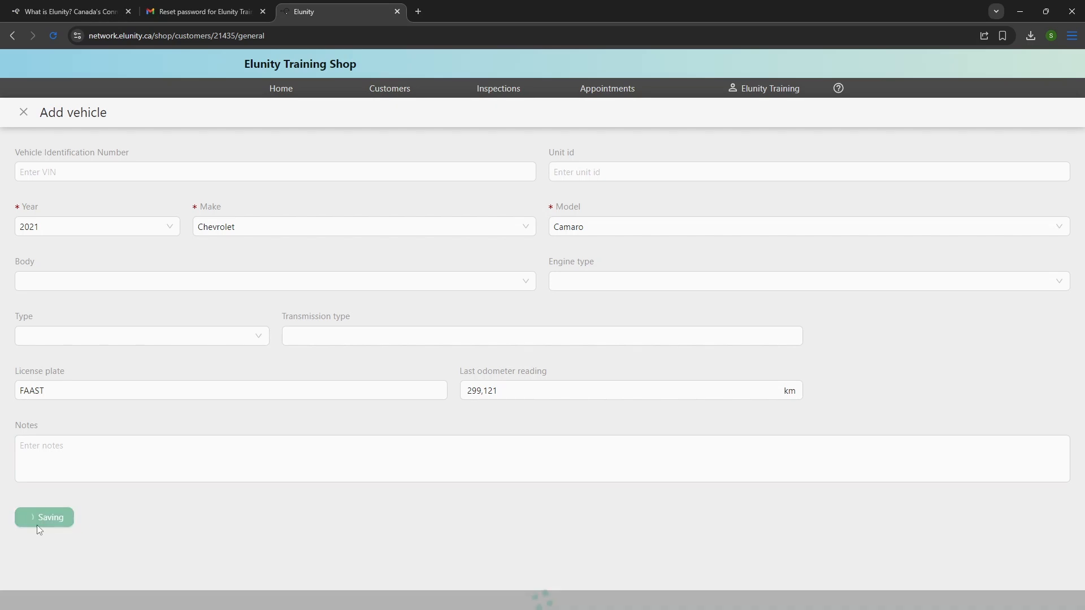